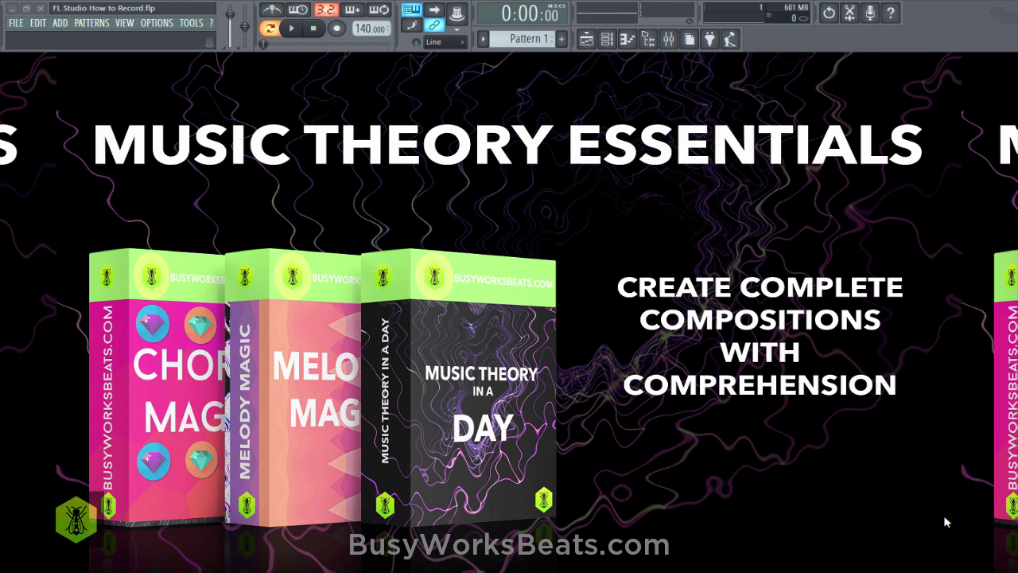
- Confirm ASIO Link Pro as the audio device in the audio settings
{"action": "left_click", "coordinate": [166, 26]}
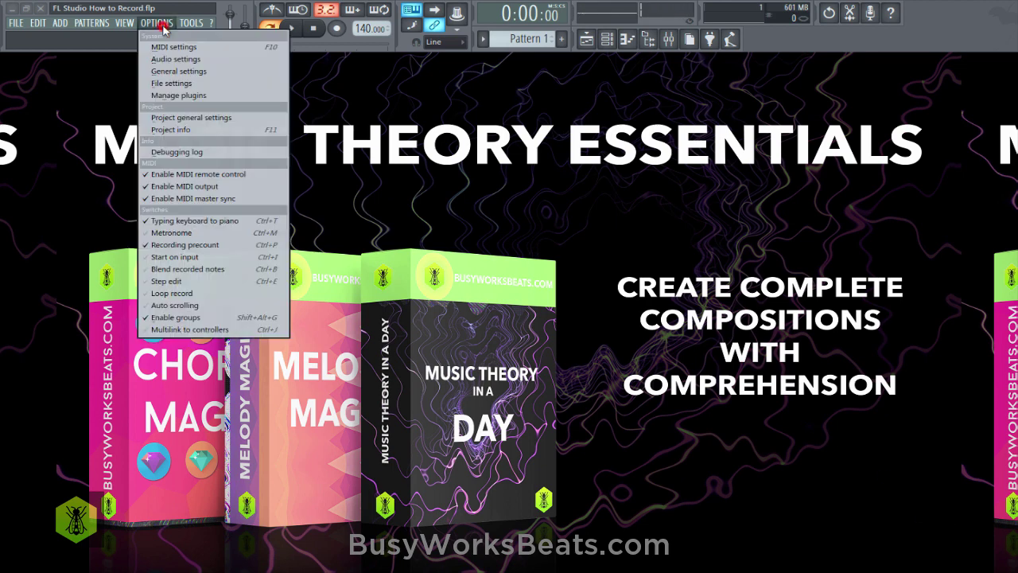
{"action": "left_click", "coordinate": [222, 60]}
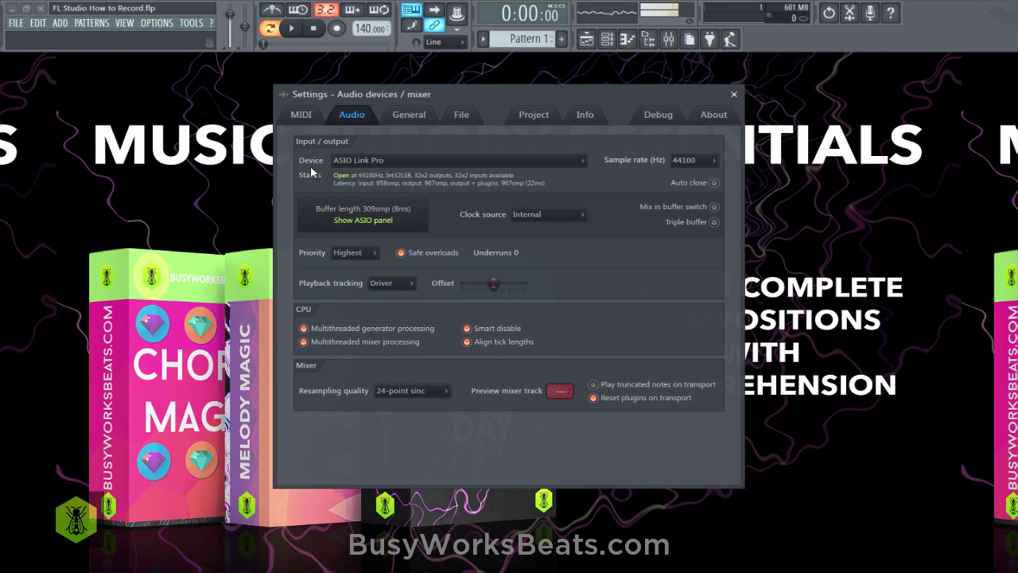
{"action": "left_click", "coordinate": [380, 162]}
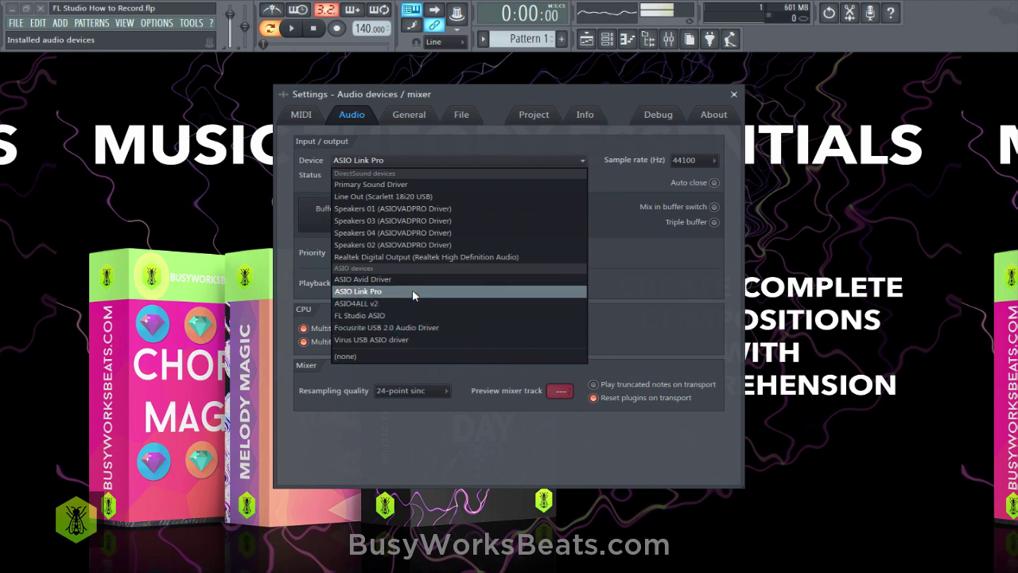
{"action": "left_click", "coordinate": [296, 242]}
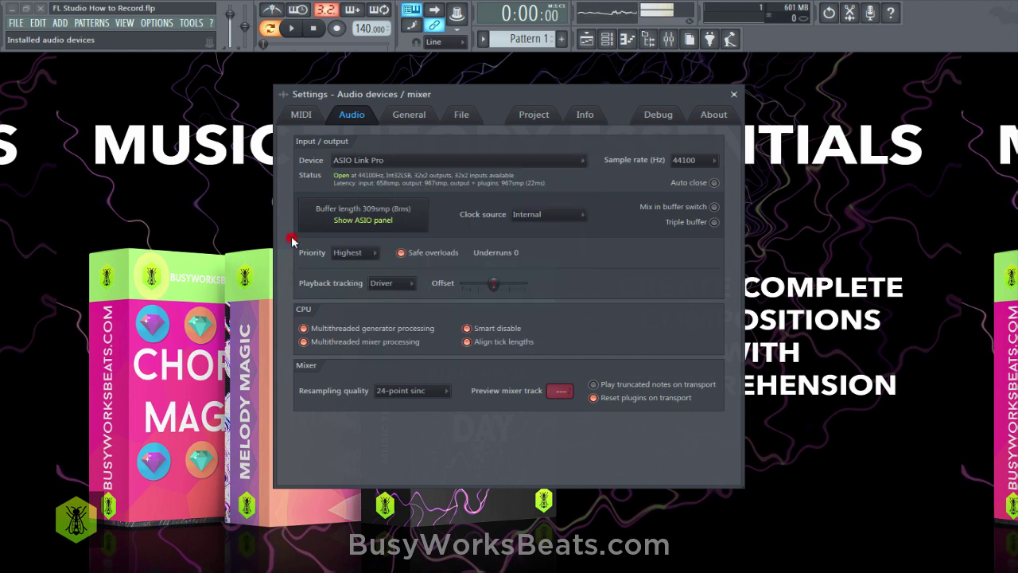
{"action": "left_click", "coordinate": [733, 96]}
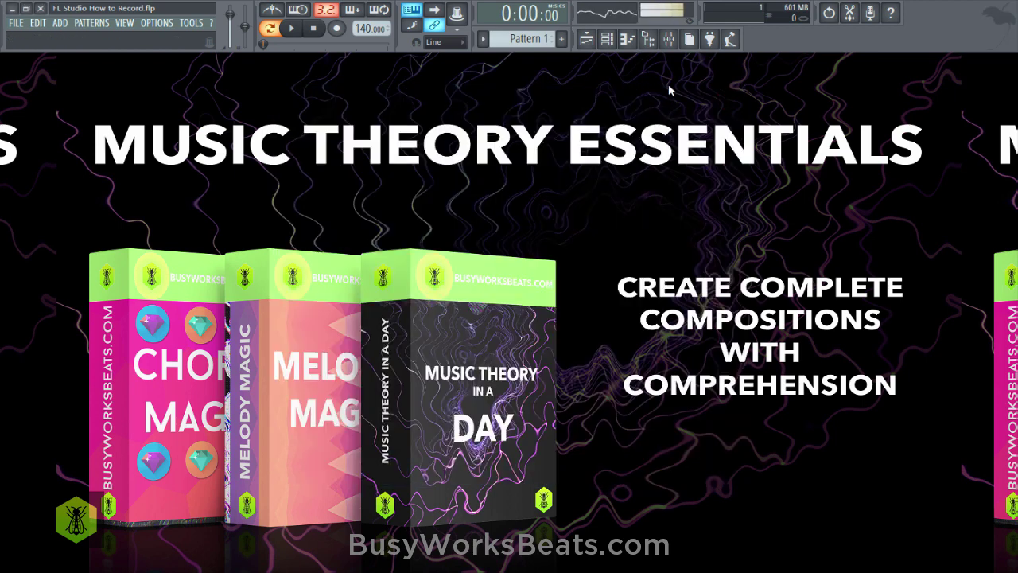
- Show the mixer with Insert 1 selected, fed by Mic 1
{"action": "left_click", "coordinate": [668, 39]}
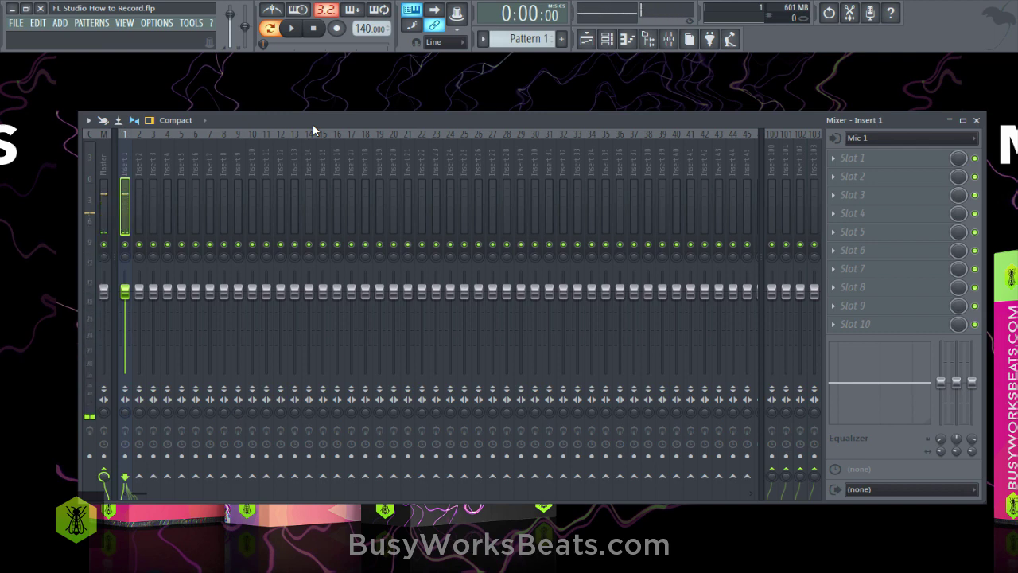
{"action": "left_click", "coordinate": [124, 165]}
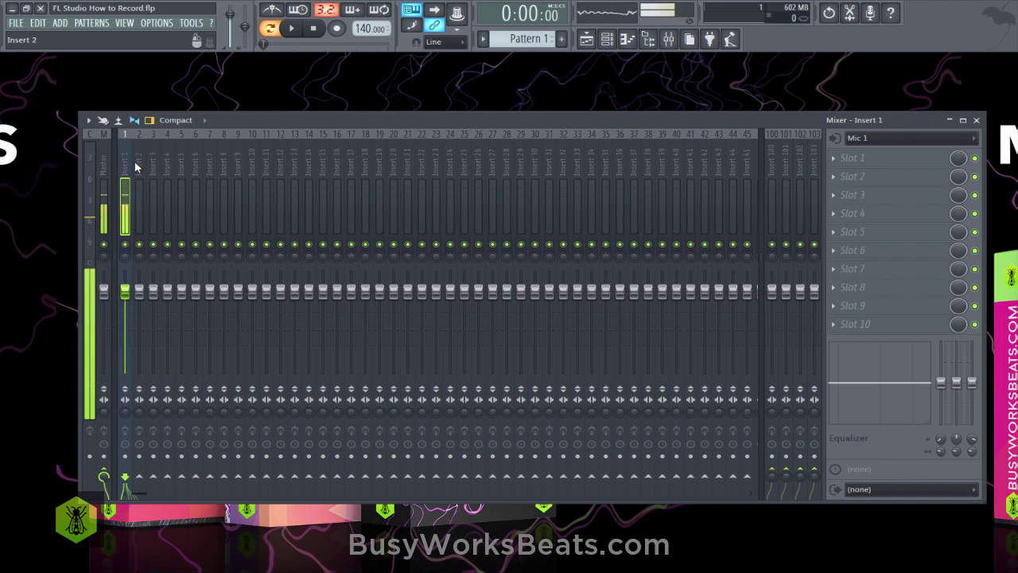
{"action": "left_click", "coordinate": [124, 167]}
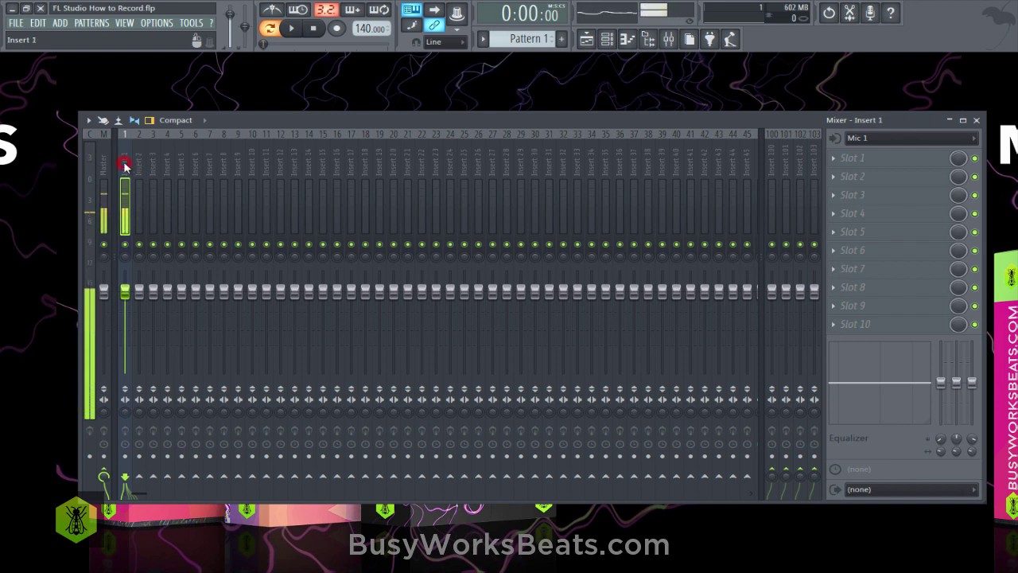
- Show the audio input choices for mixer track Insert 1
{"action": "left_click", "coordinate": [911, 142]}
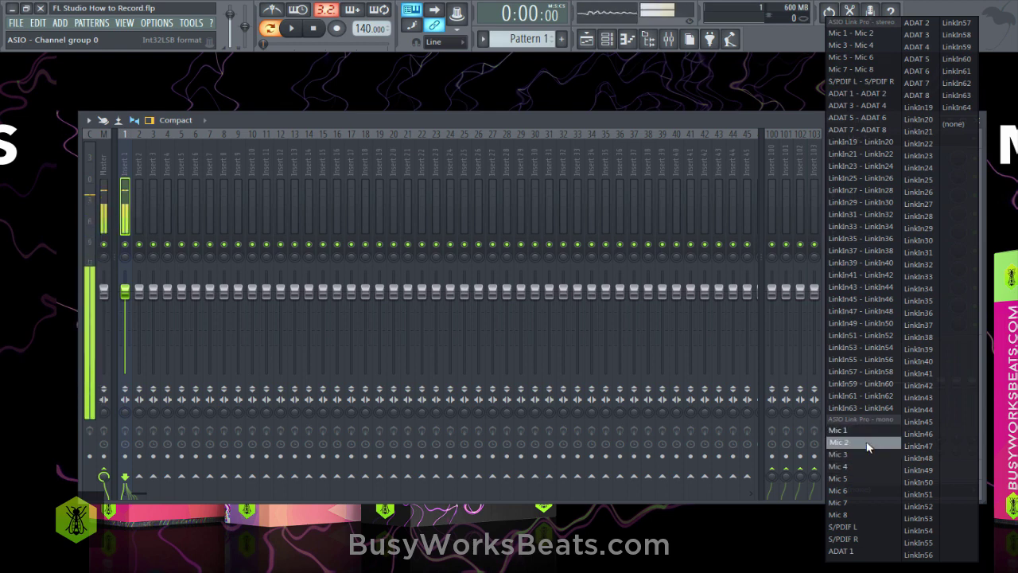
- Keep Mic 1 on Insert 1 and arm it to record to untitled_Insert 1_45.wav
{"action": "left_click", "coordinate": [725, 124]}
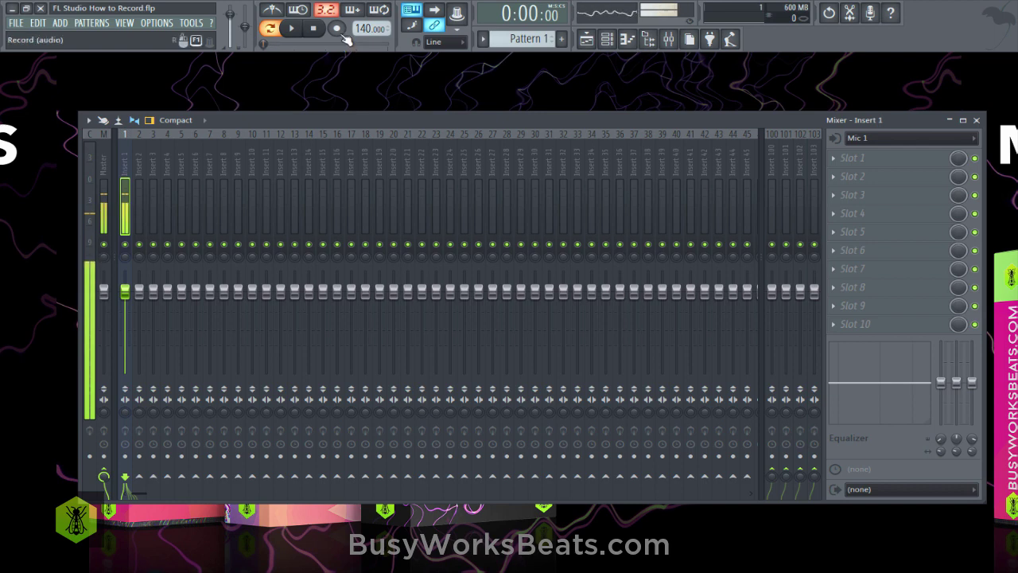
{"action": "left_click", "coordinate": [126, 457]}
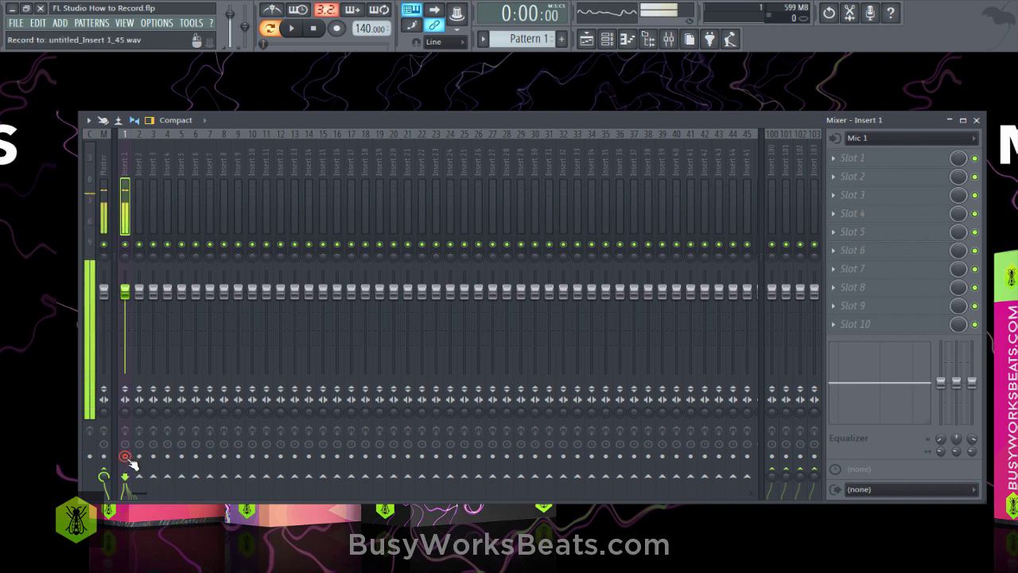
- Switch to the playlist and start recording, bringing up the recording source choices
{"action": "left_click", "coordinate": [594, 43]}
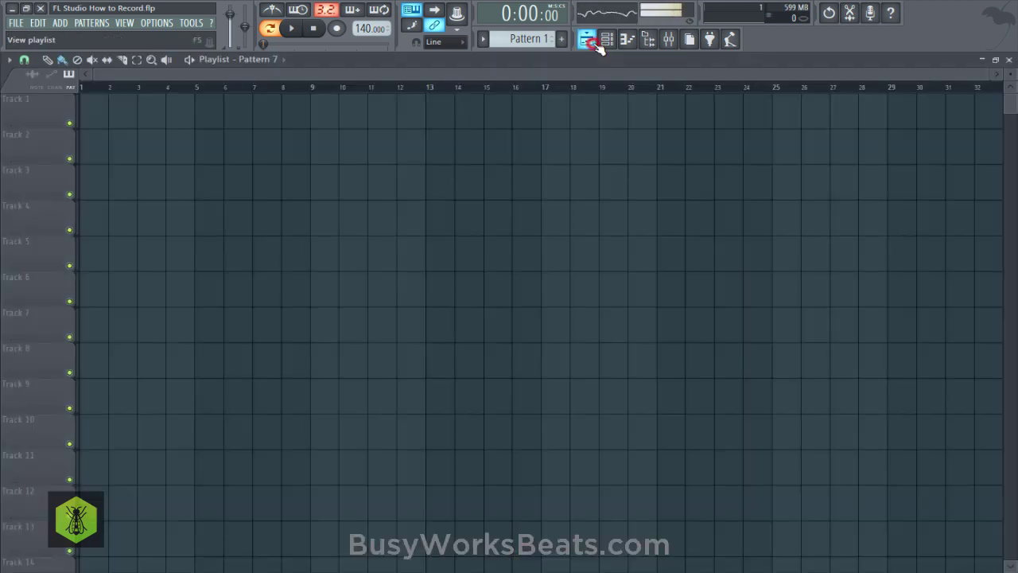
{"action": "scroll", "coordinate": [360, 97], "scroll_direction": "up", "scroll_amount": 3}
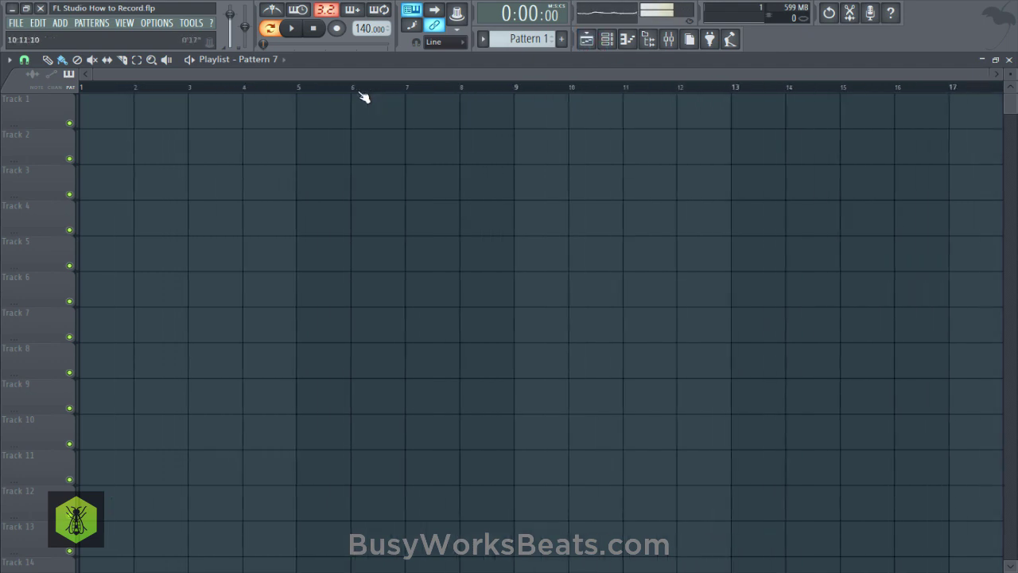
{"action": "left_click", "coordinate": [337, 29]}
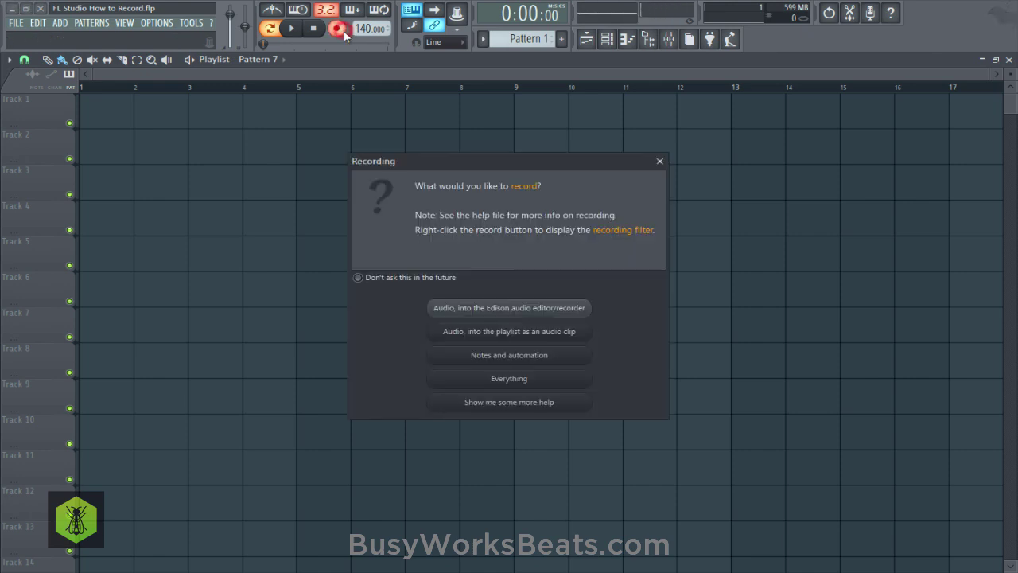
- Record a microphone take as clip untitled_Insert 1_45 on Track 1, bars 1–16, then stop
{"action": "left_click", "coordinate": [501, 334]}
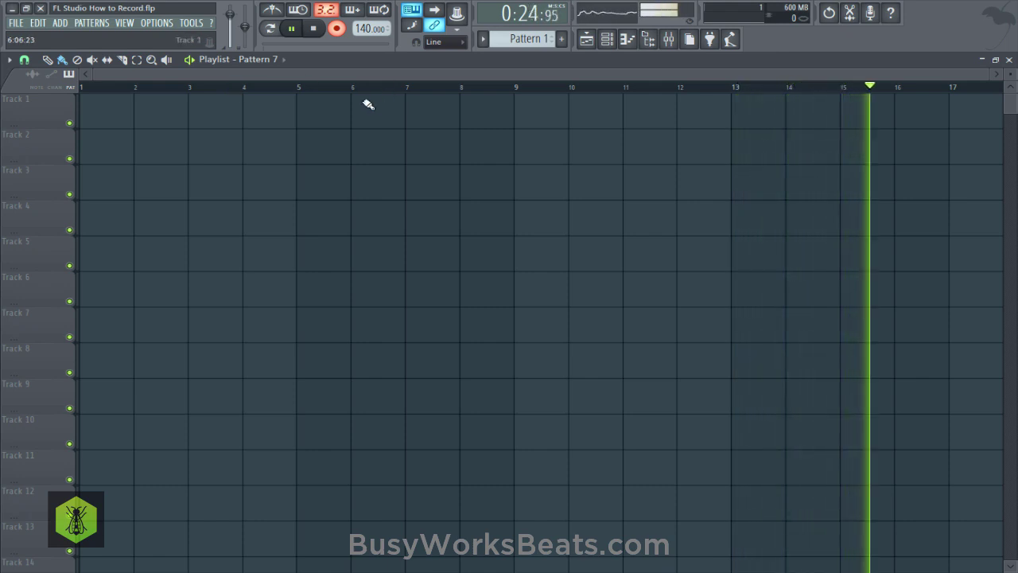
{"action": "left_click", "coordinate": [337, 29]}
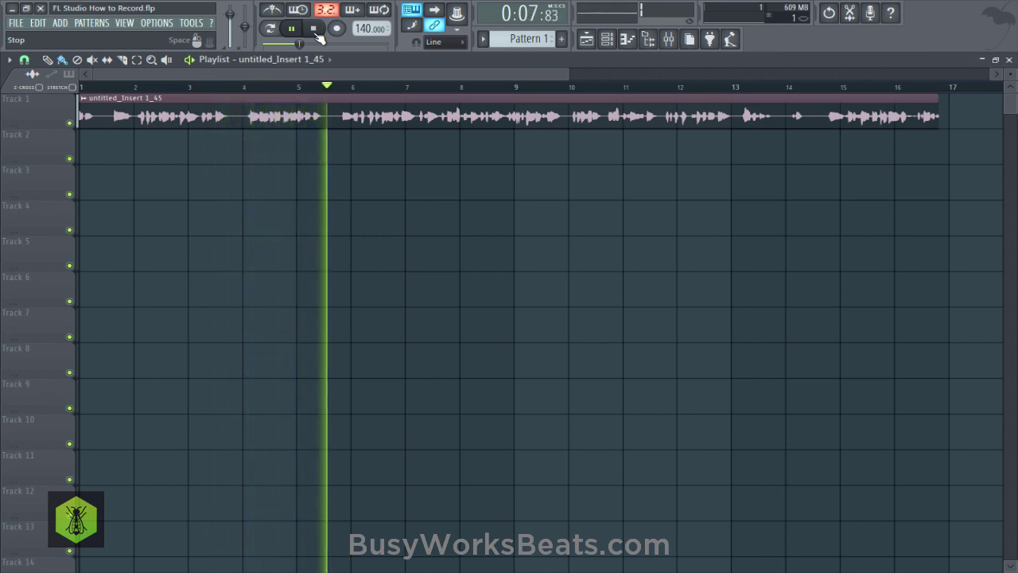
{"action": "left_click", "coordinate": [315, 30]}
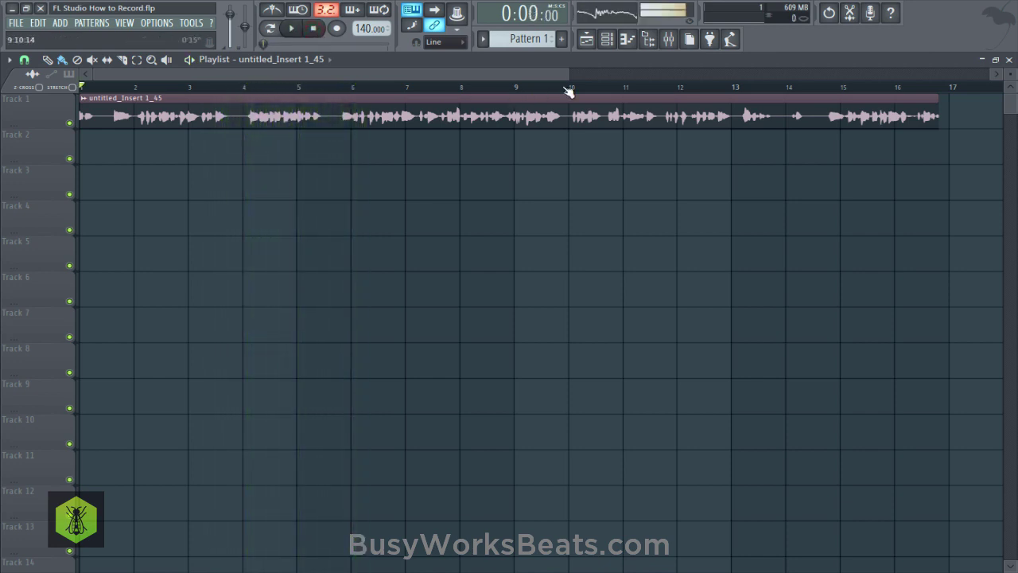
- Record a second take into the playlist as clip untitled_Insert 1_46 on Track 2
{"action": "left_click", "coordinate": [668, 38]}
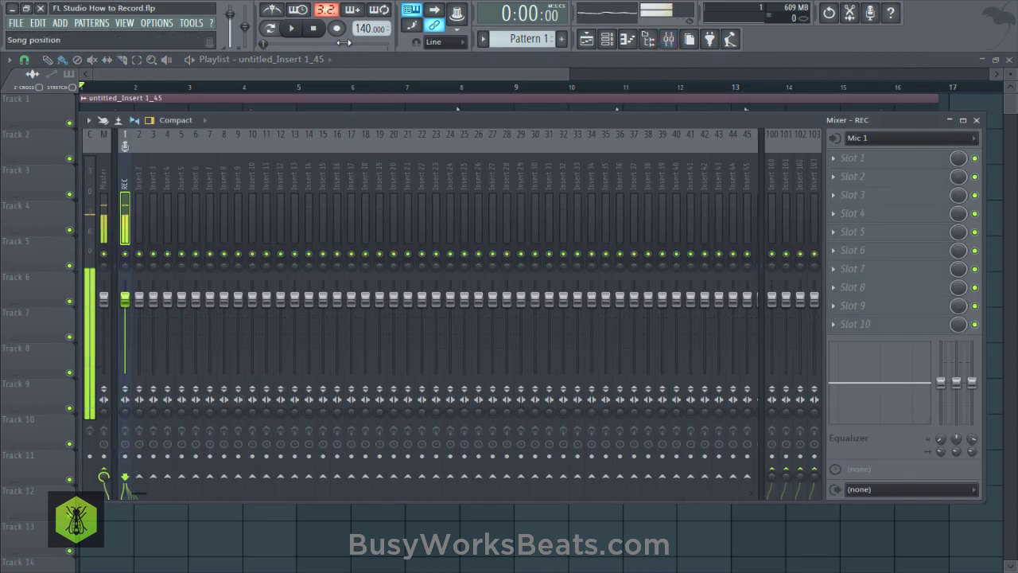
{"action": "left_click", "coordinate": [342, 28]}
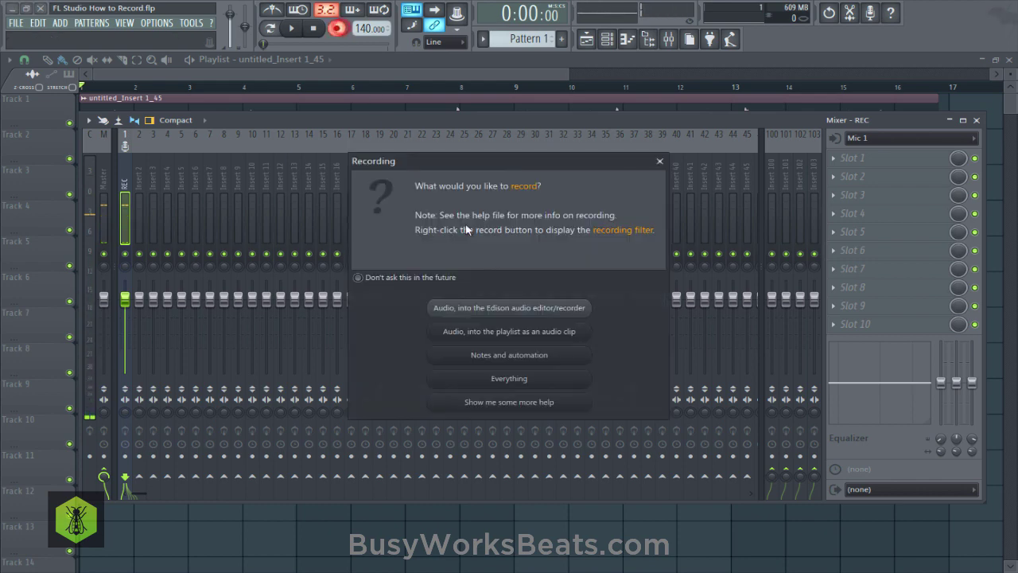
{"action": "left_click", "coordinate": [521, 333]}
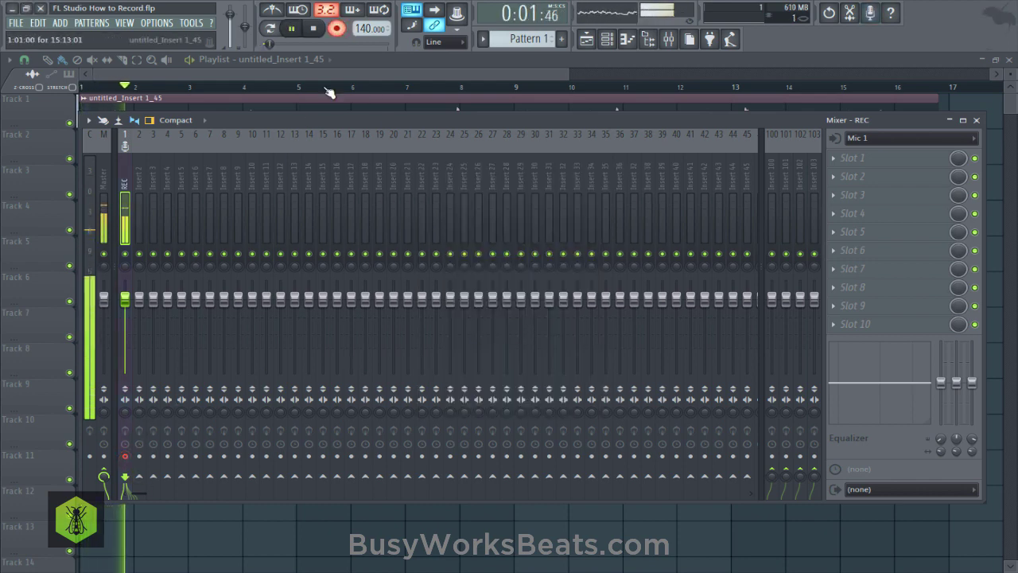
{"action": "key", "text": "space"}
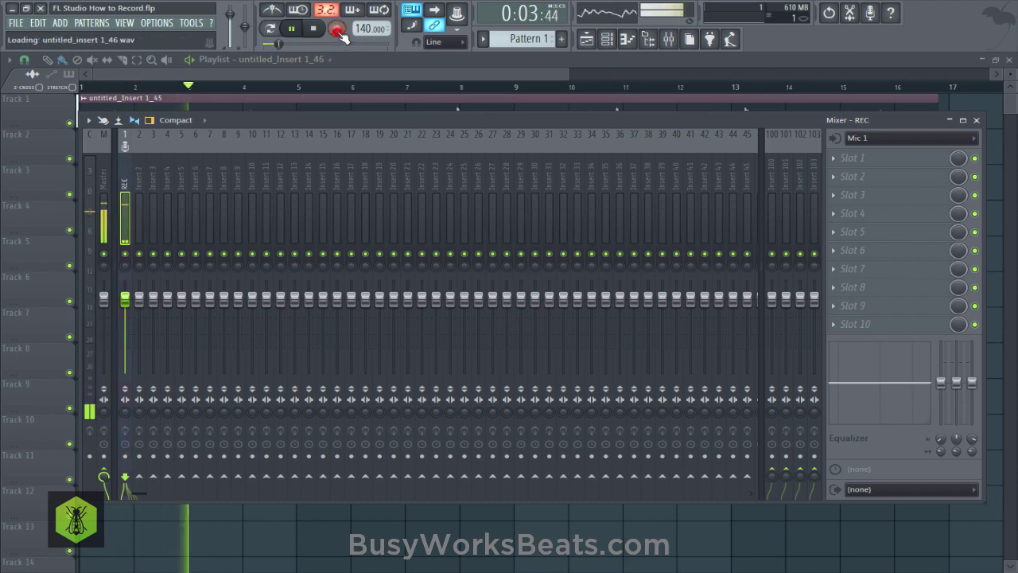
{"action": "left_click", "coordinate": [314, 70]}
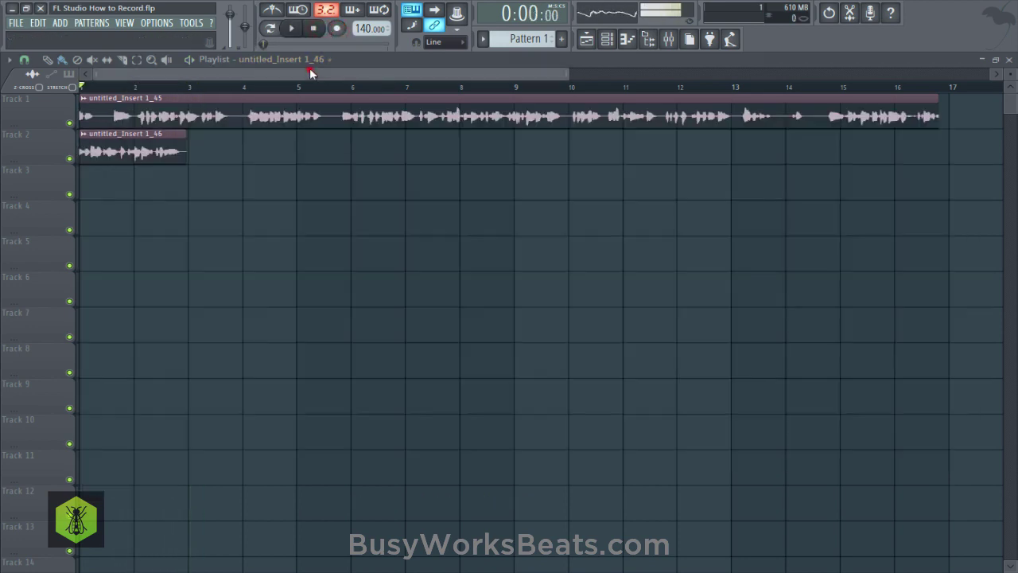
- Record a third take as clip untitled_Insert 1_47 on Track 3, then disarm recording
{"action": "left_click", "coordinate": [338, 30]}
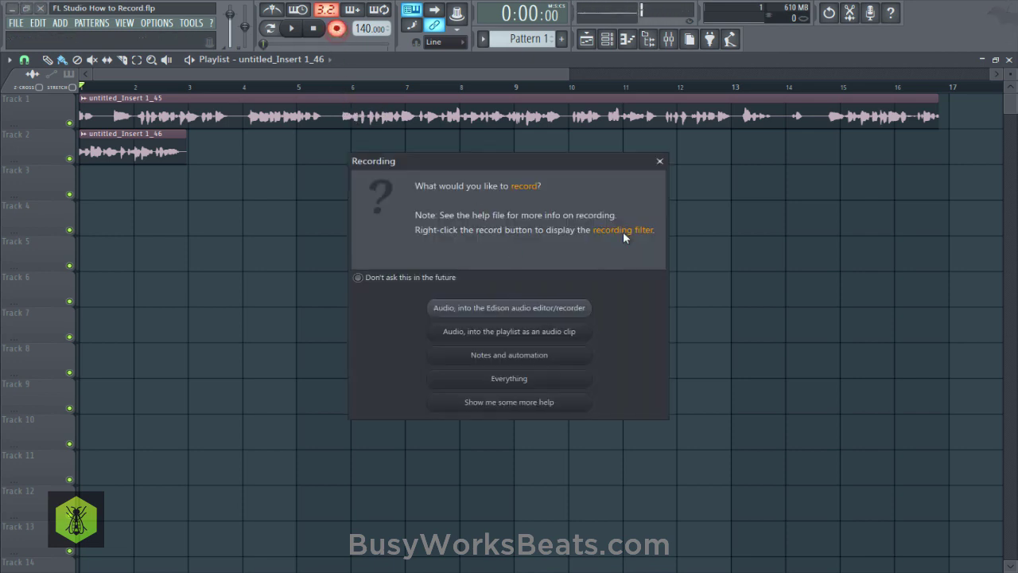
{"action": "left_click", "coordinate": [661, 162]}
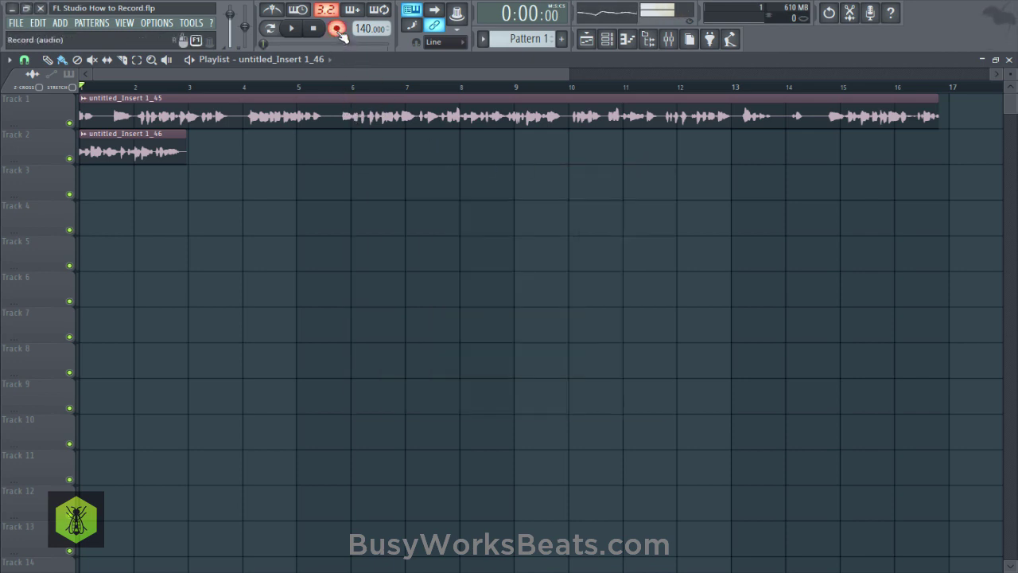
{"action": "left_click", "coordinate": [668, 39]}
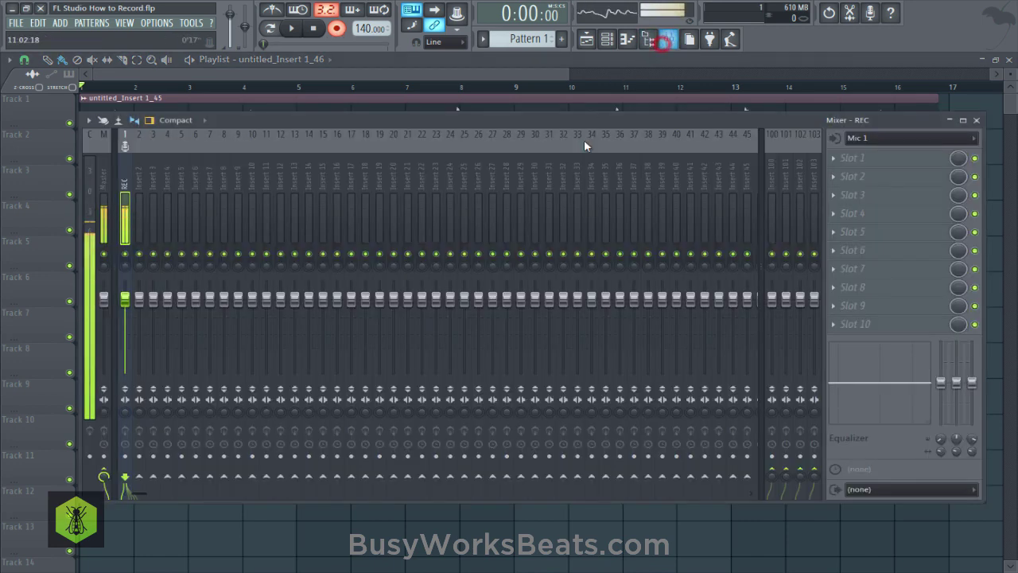
{"action": "left_click", "coordinate": [126, 457]}
{"action": "left_click", "coordinate": [291, 32]}
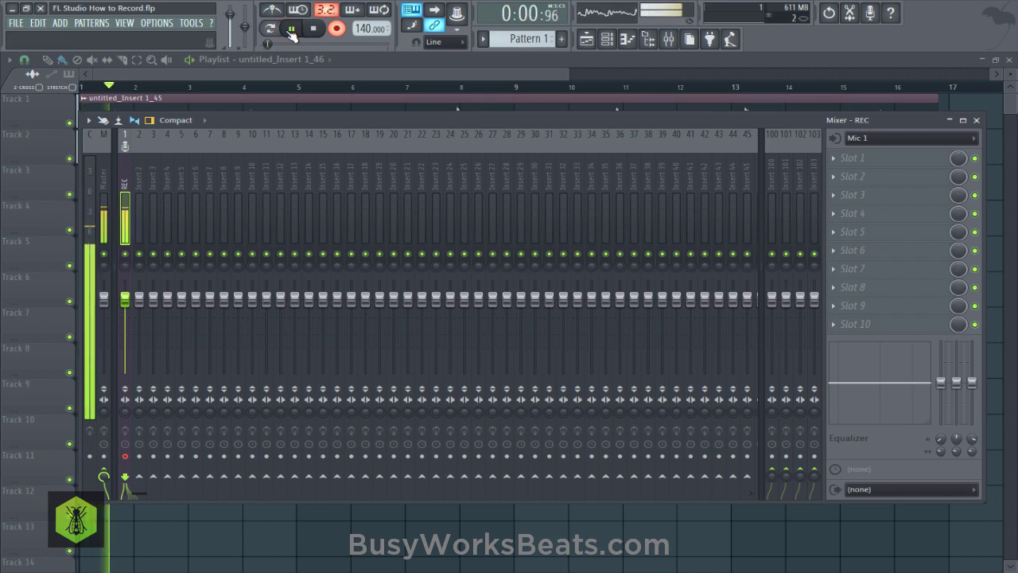
{"action": "left_click", "coordinate": [291, 28]}
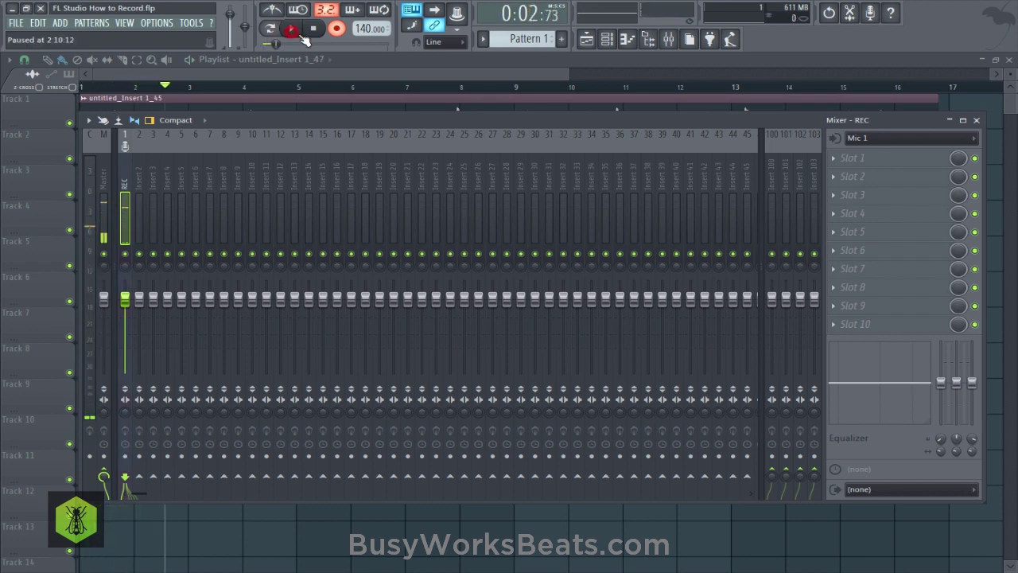
{"action": "key", "text": "F9"}
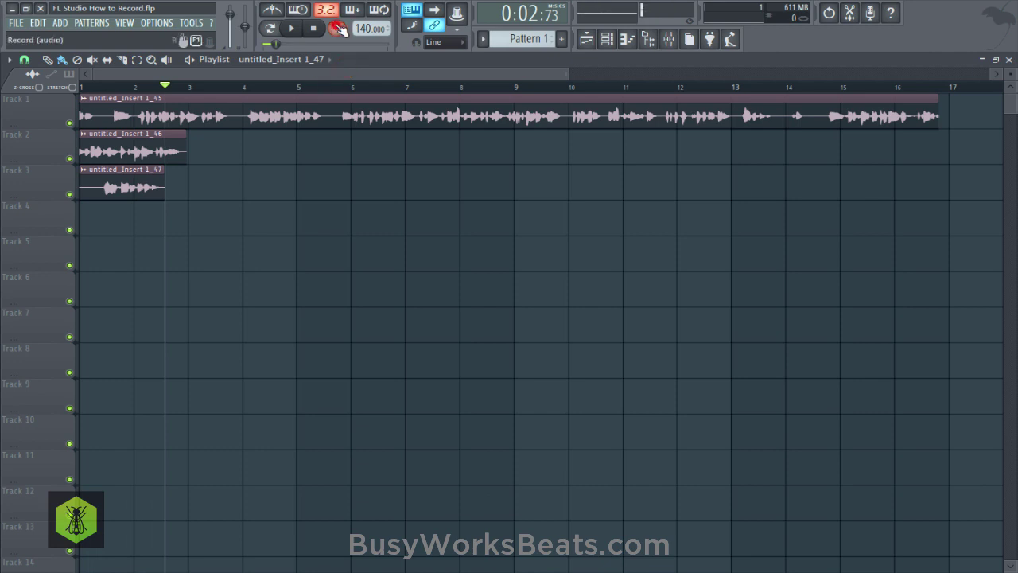
{"action": "left_click", "coordinate": [337, 28]}
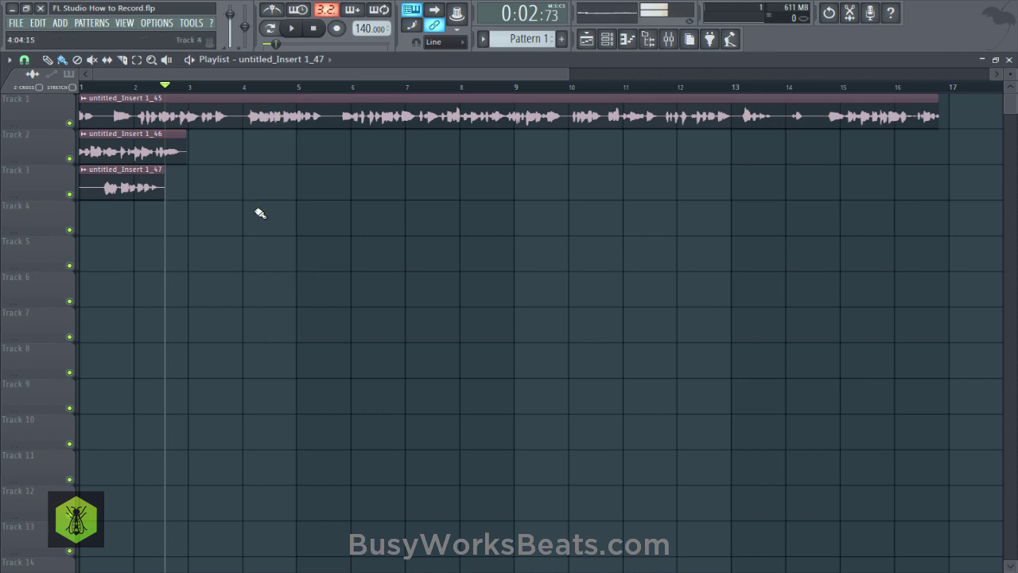
- Mute Track 2 and Track 1 in the playlist, leaving only Track 3 audible
{"action": "left_click", "coordinate": [70, 159]}
{"action": "left_click", "coordinate": [70, 122]}
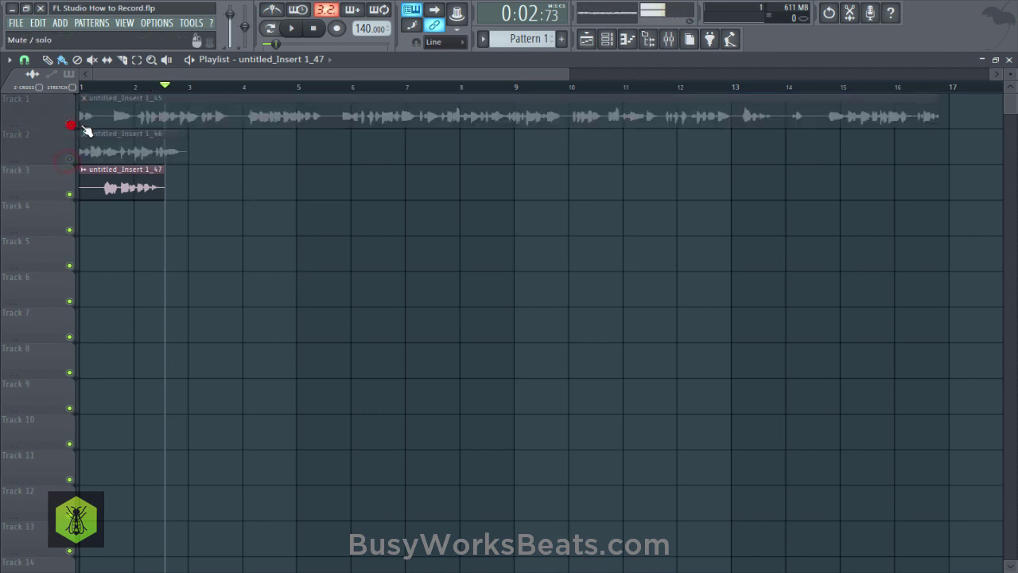
{"action": "scroll", "coordinate": [372, 89], "scroll_direction": "down", "scroll_amount": 3}
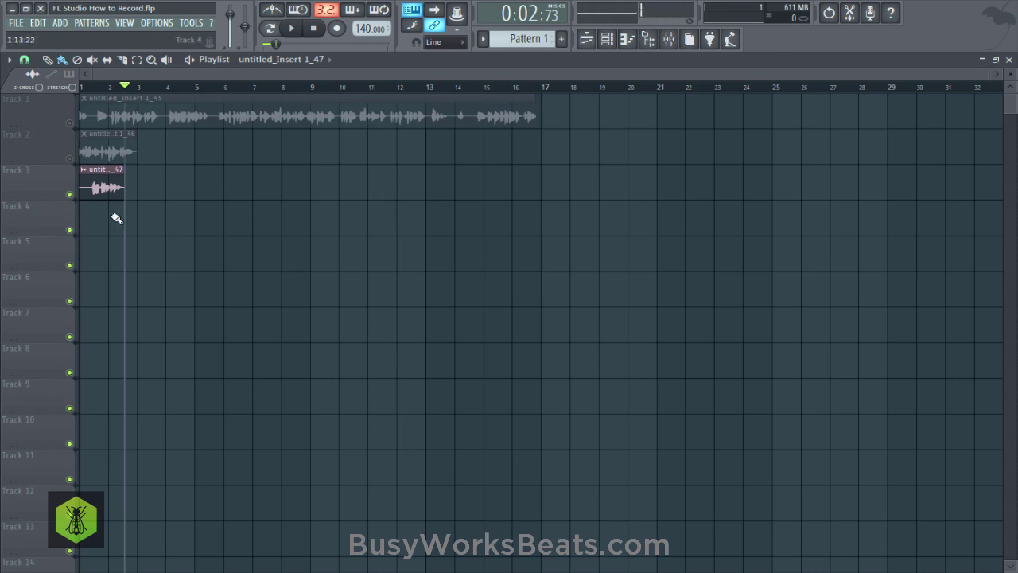
{"action": "scroll", "coordinate": [137, 89], "scroll_direction": "up", "scroll_amount": 1}
{"action": "scroll", "coordinate": [137, 89], "scroll_direction": "up", "scroll_amount": 2}
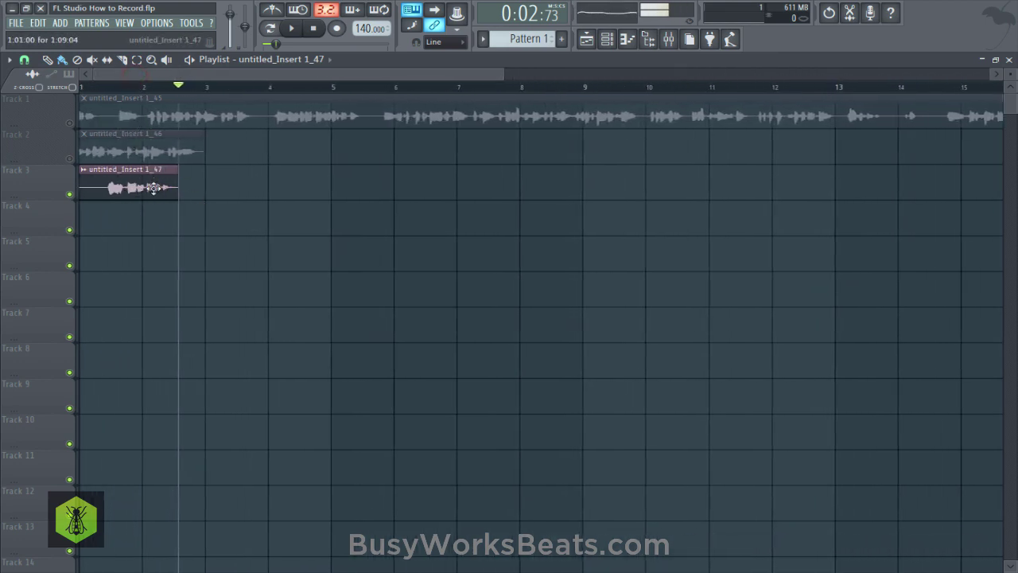
{"action": "scroll", "coordinate": [224, 99], "scroll_direction": "down", "scroll_amount": 2}
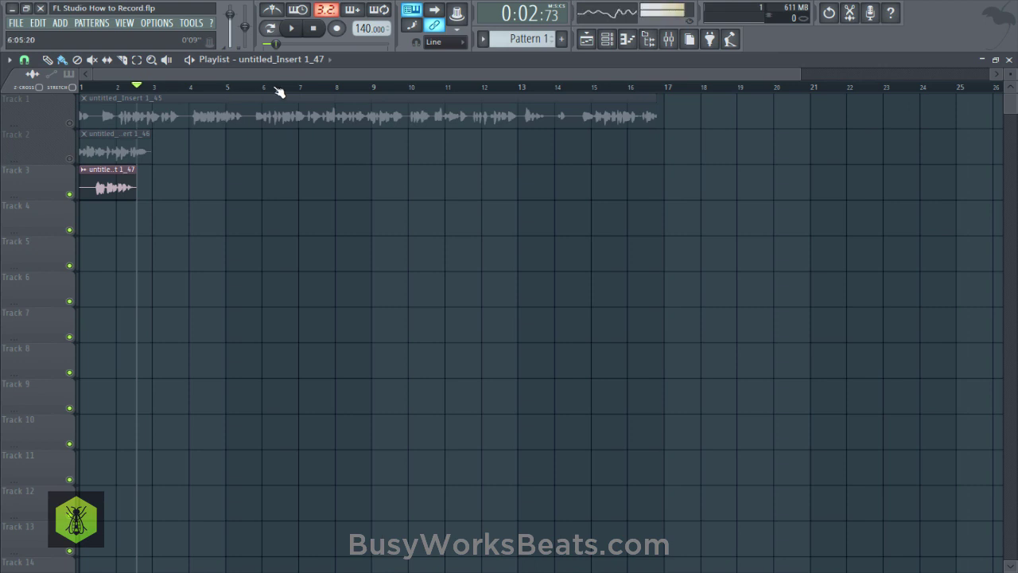
{"action": "scroll", "coordinate": [279, 91], "scroll_direction": "down", "scroll_amount": 1}
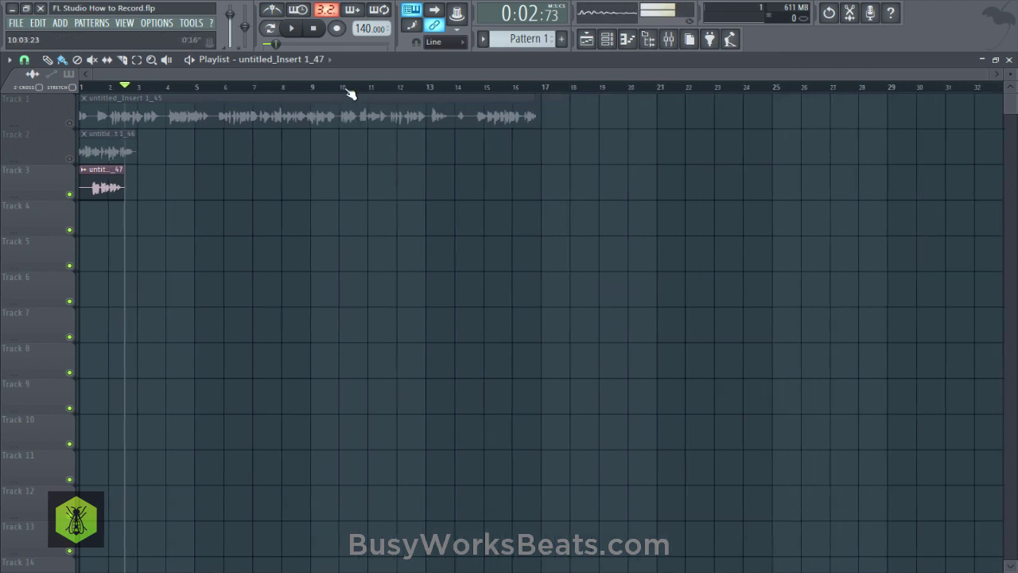